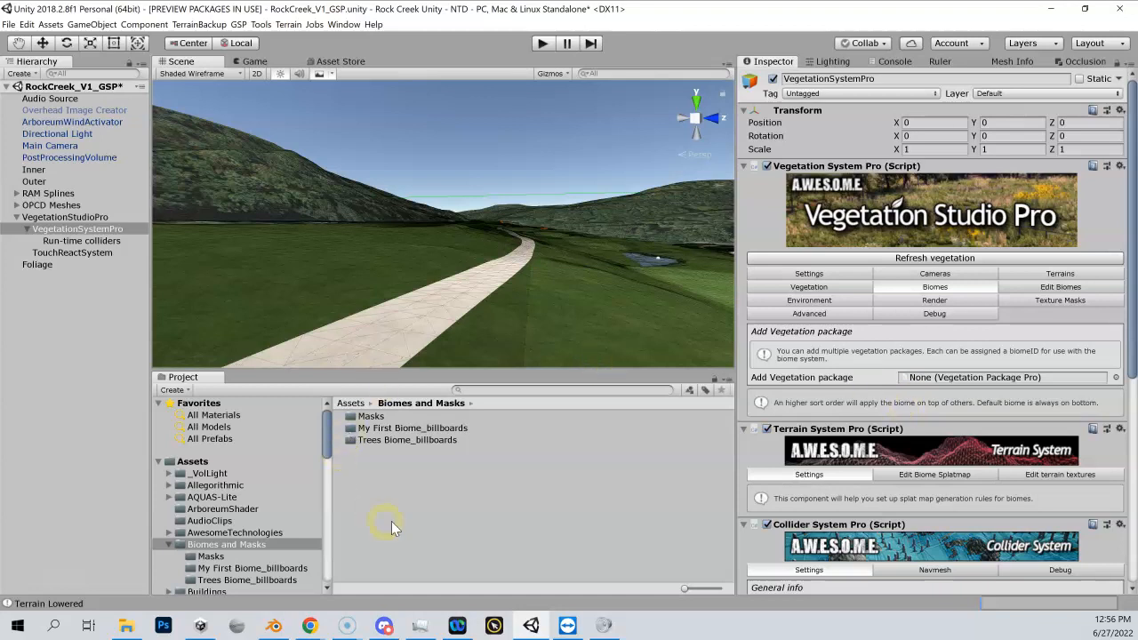
- Create a VegetationPackagePro asset without terrain textures in the Biomes and Masks folder
click(254, 546)
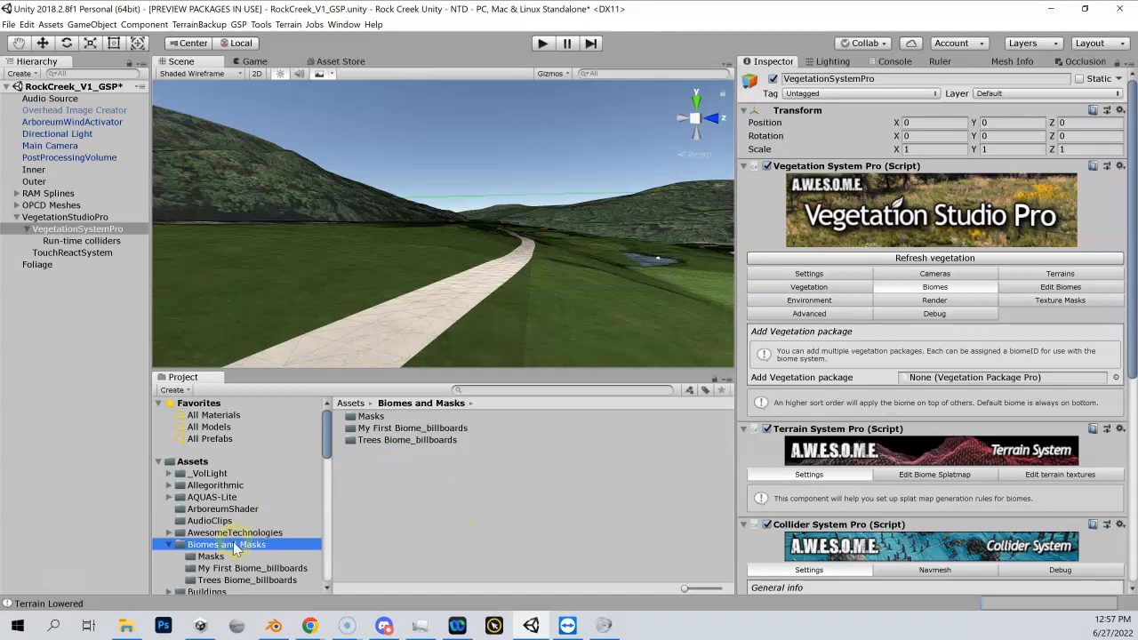
right_click(387, 498)
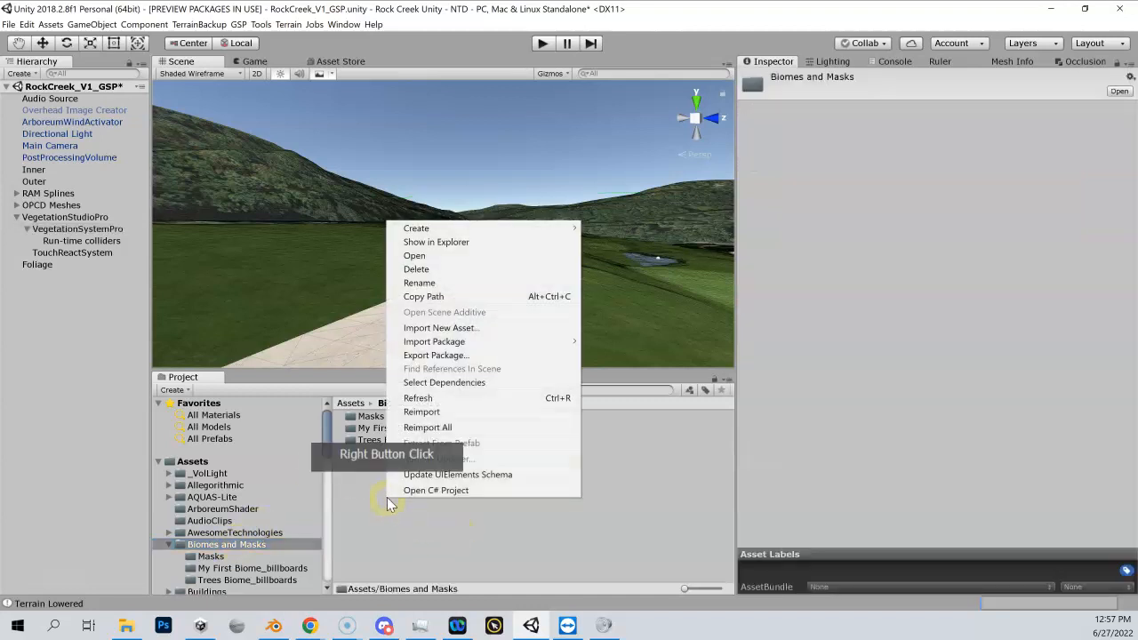
click(525, 233)
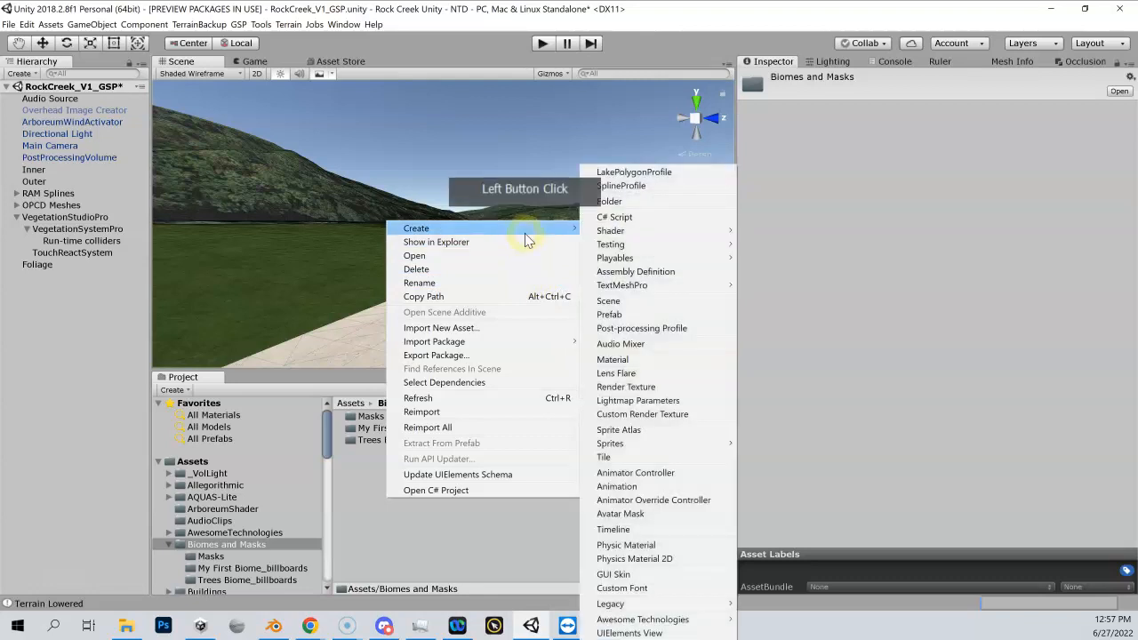
mouse_move(687, 619)
click(796, 605)
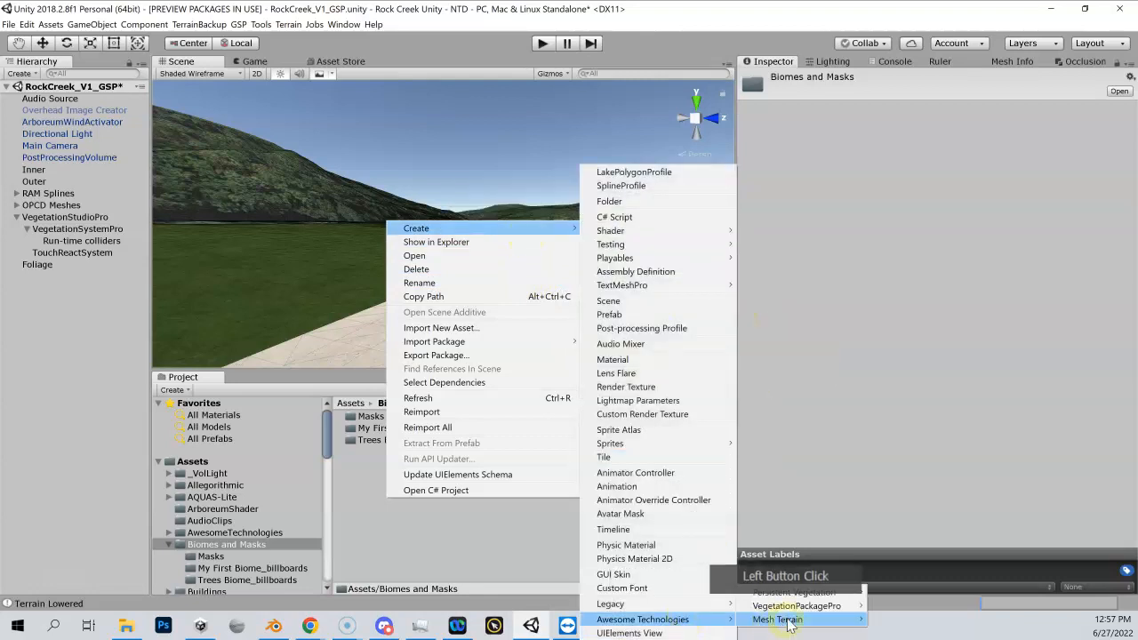
click(962, 601)
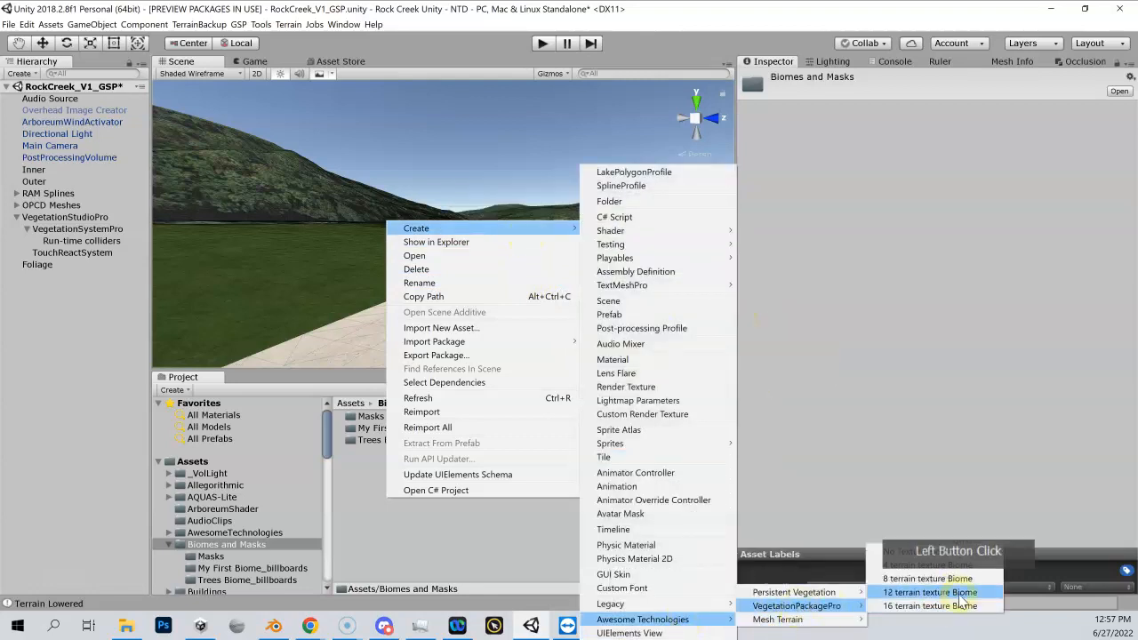
click(947, 552)
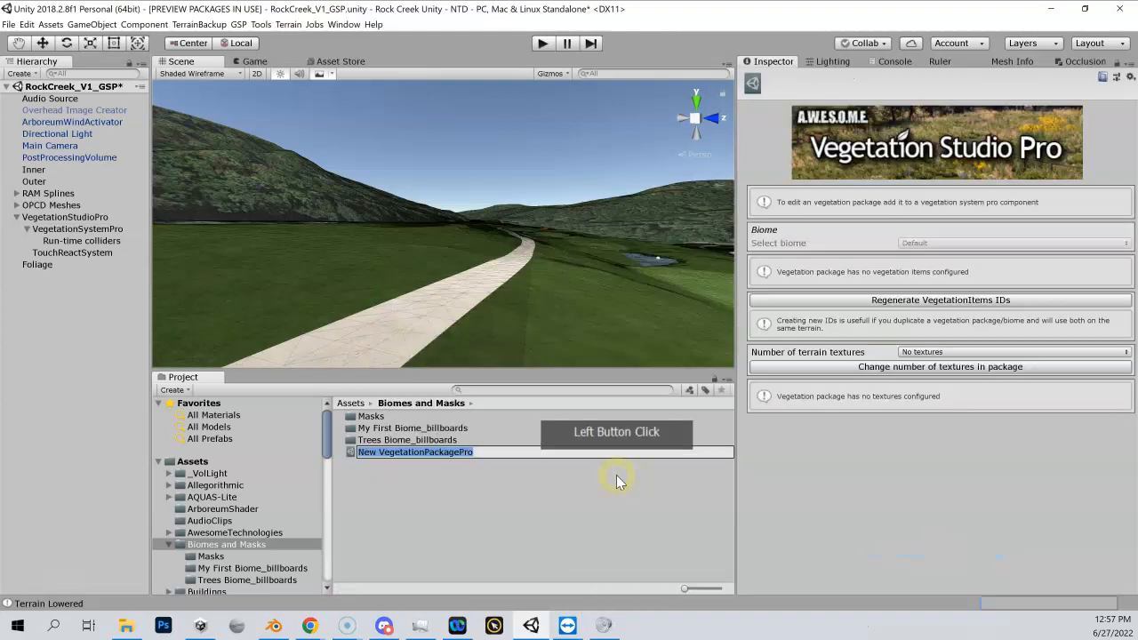
click(571, 511)
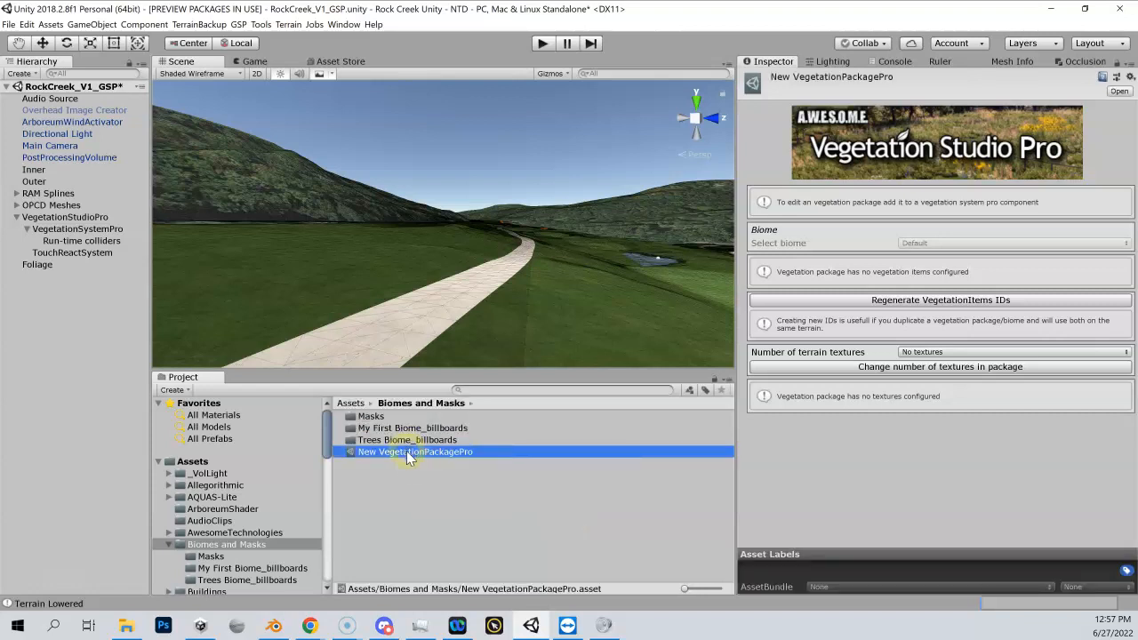
- Rename the new vegetation package asset as My First Biome
click(406, 451)
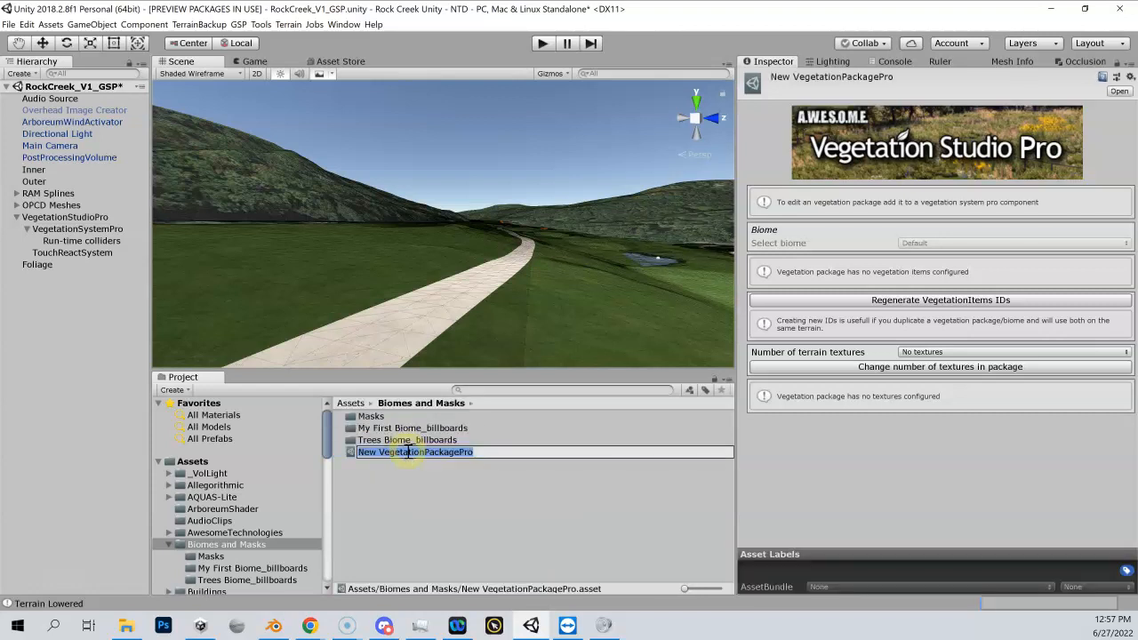
text(My First )
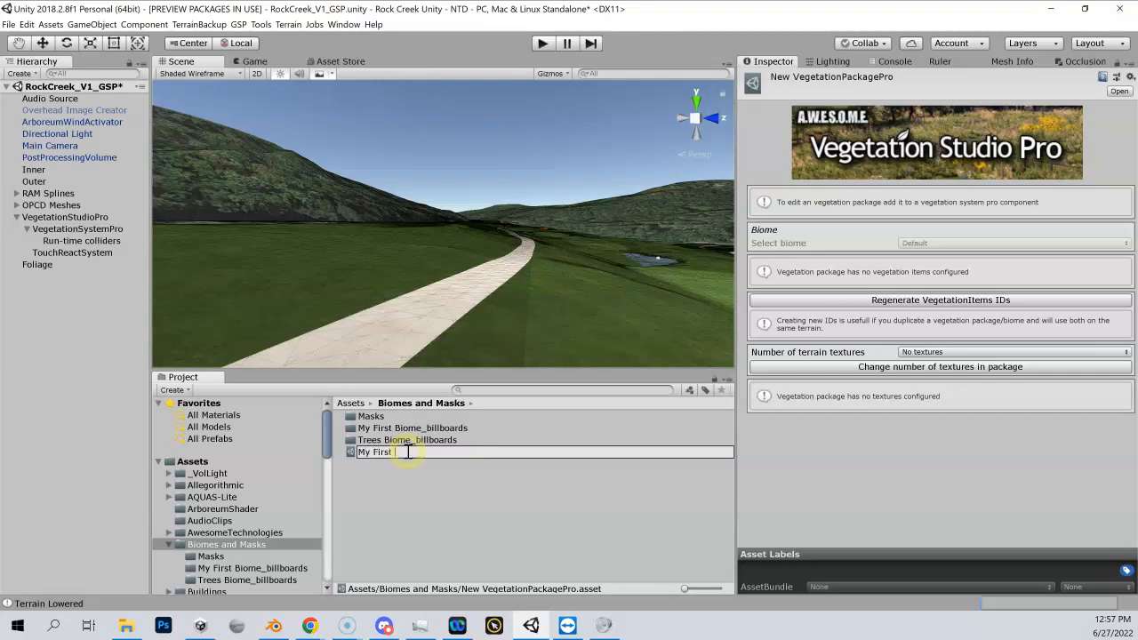
text(Bioe)
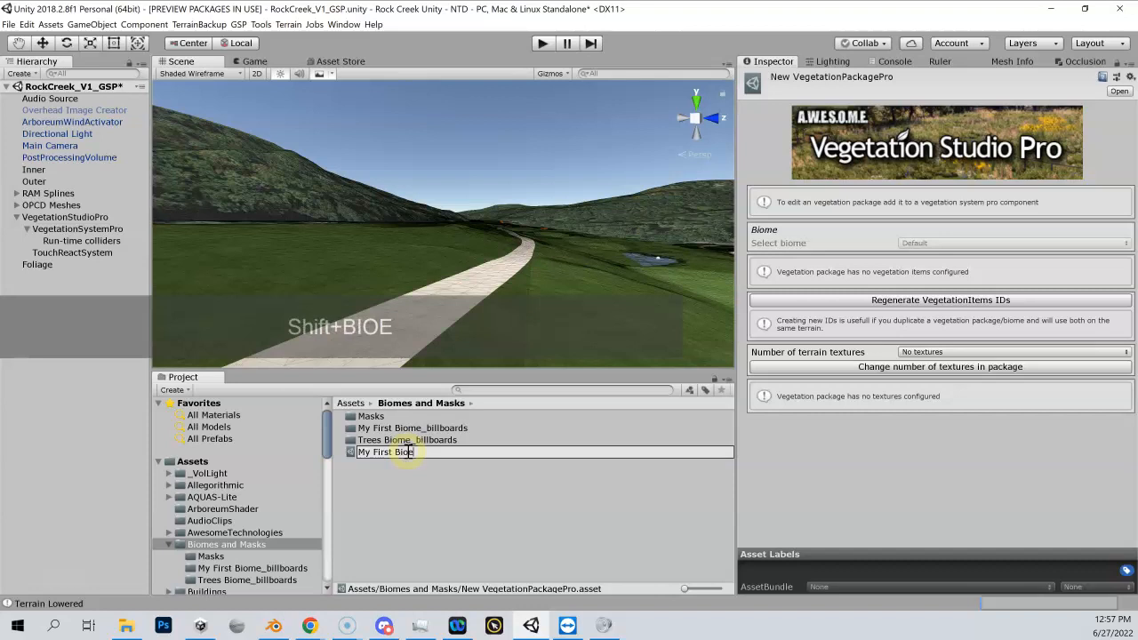
key(BackSpace)
key(BackSpace)
text(ome)
key(Return)
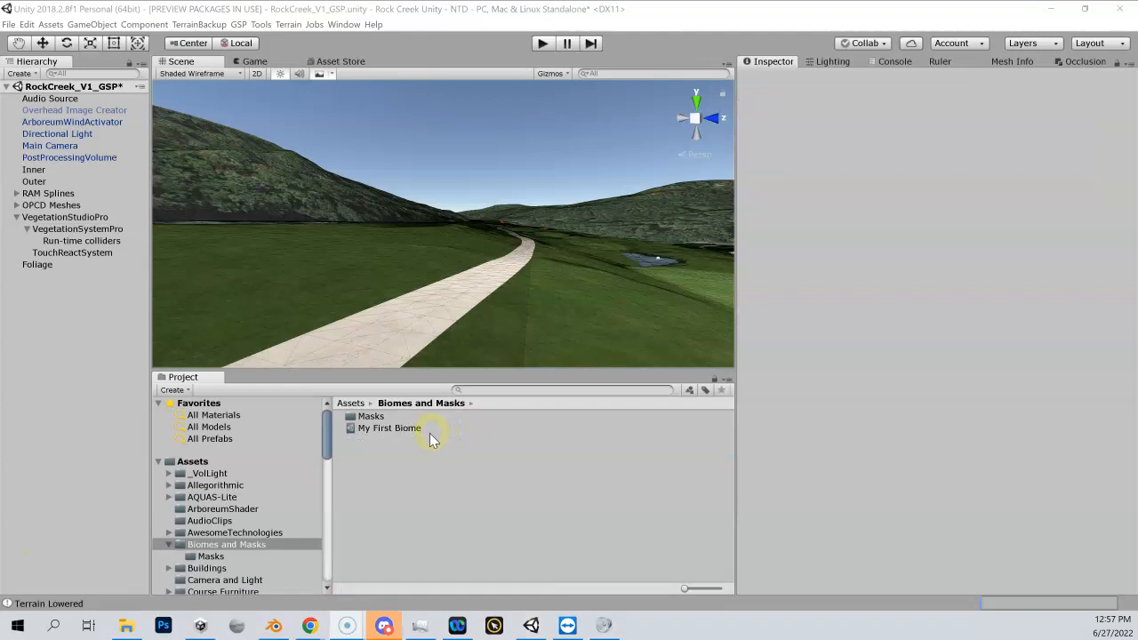
- Add the My First Biome vegetation package to the biomes of the VegetationSystemPro object
click(385, 429)
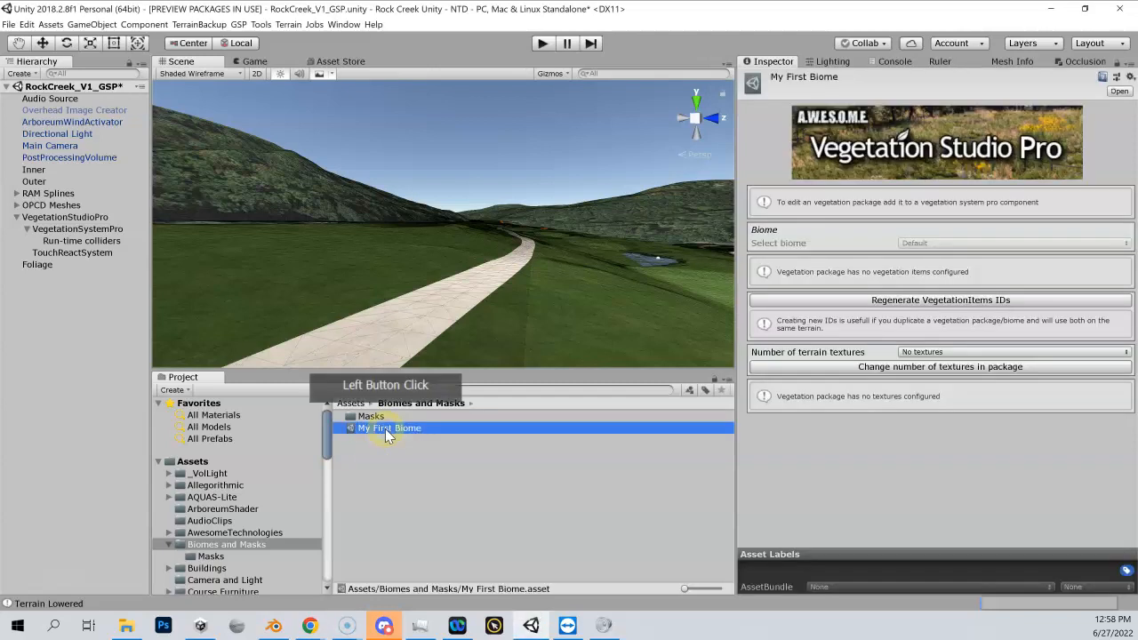
click(90, 230)
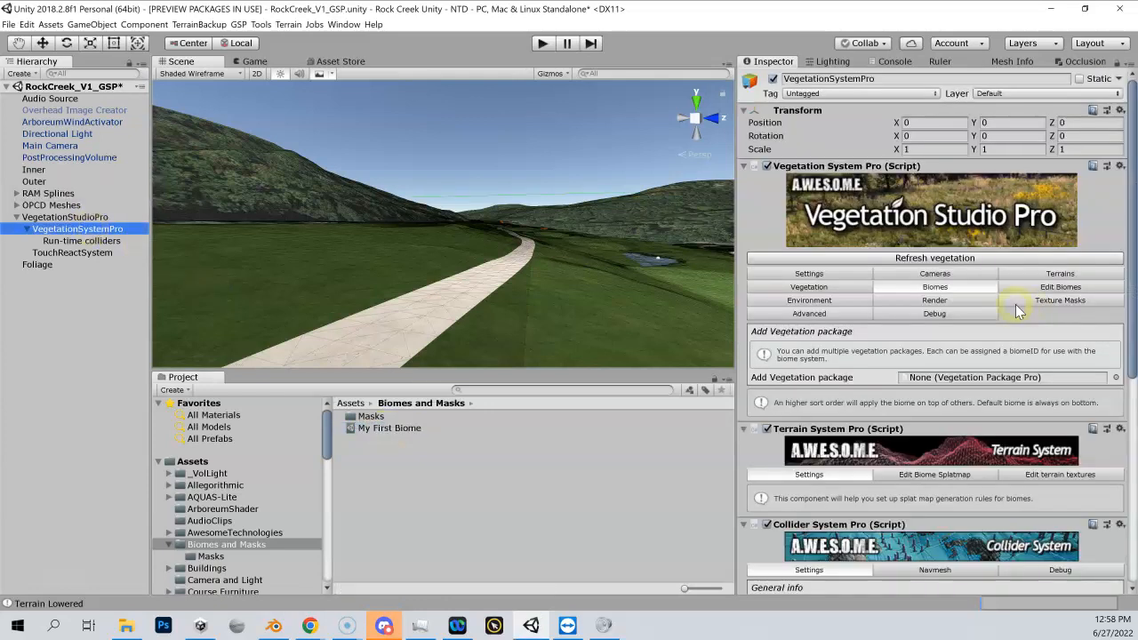
click(954, 287)
click(750, 381)
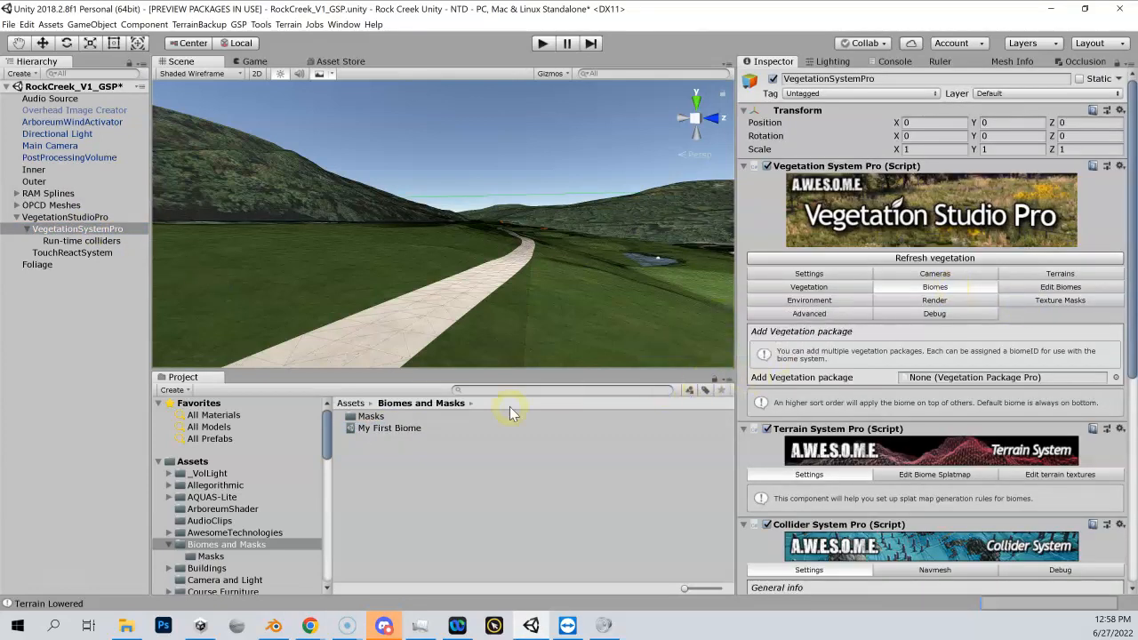
drag(393, 431, 1027, 389)
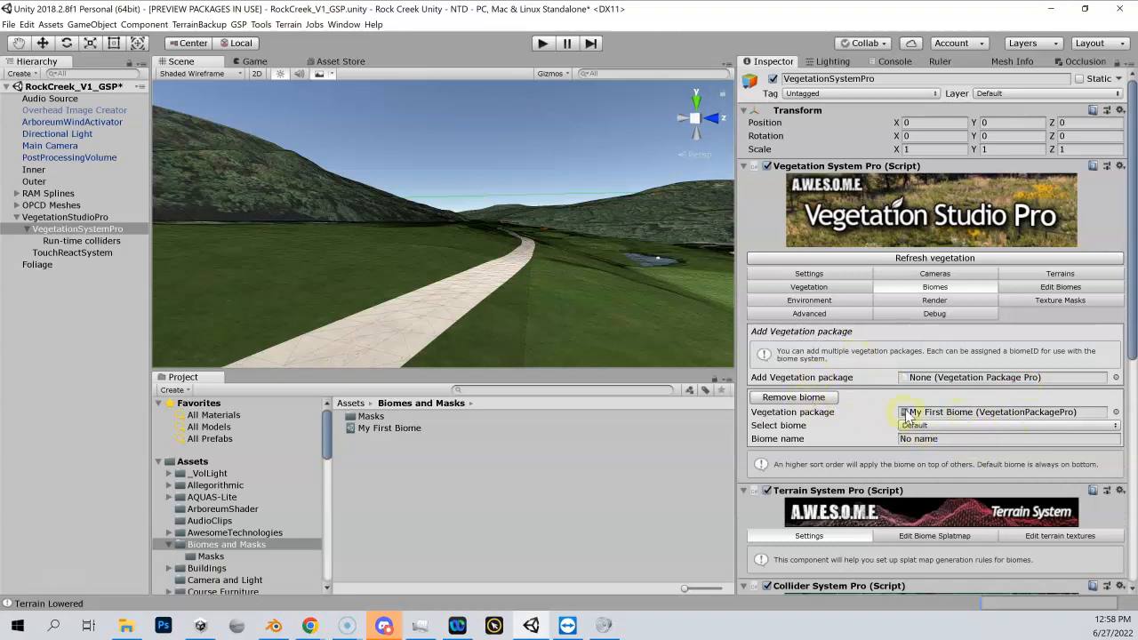
- Set the biome name of the added vegetation package to My First Biome
click(954, 413)
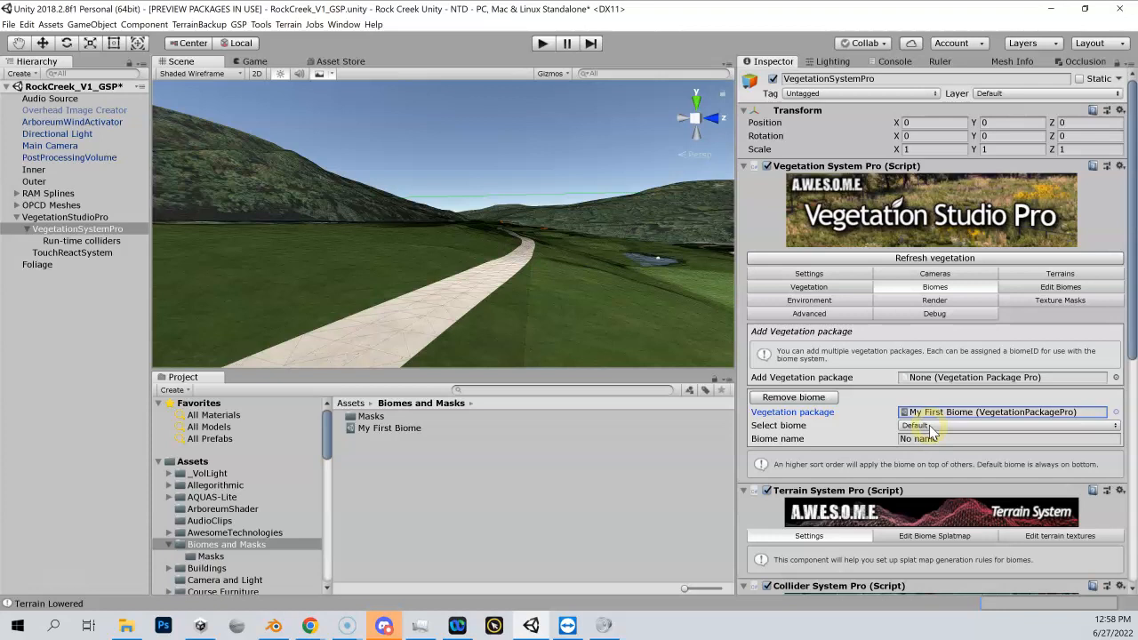
drag(945, 438, 883, 438)
text(M)
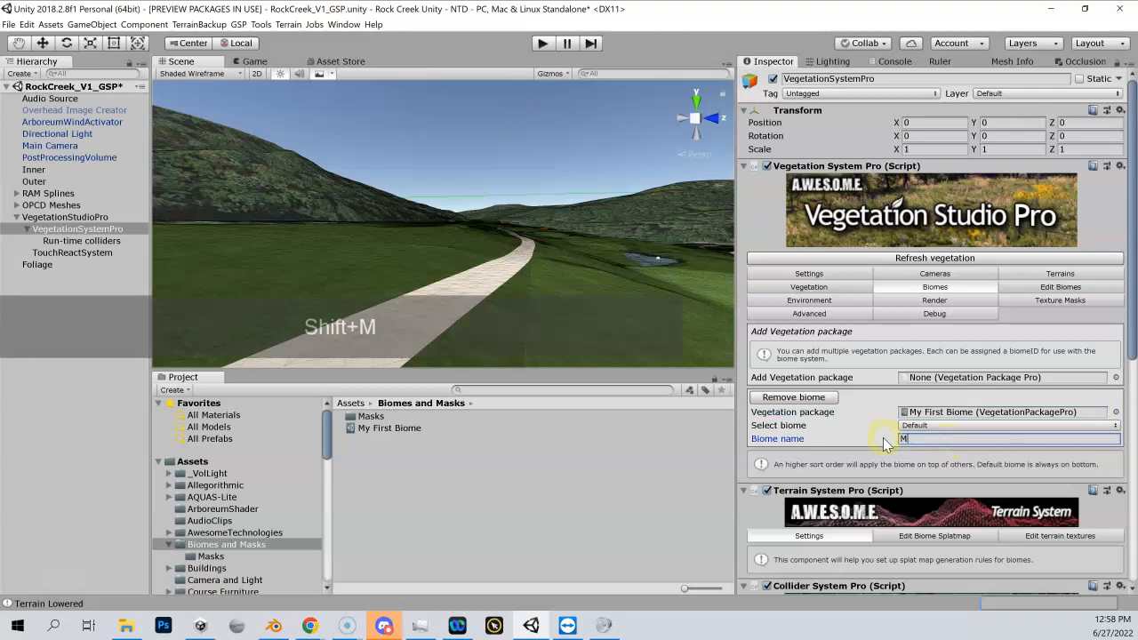
text(y F)
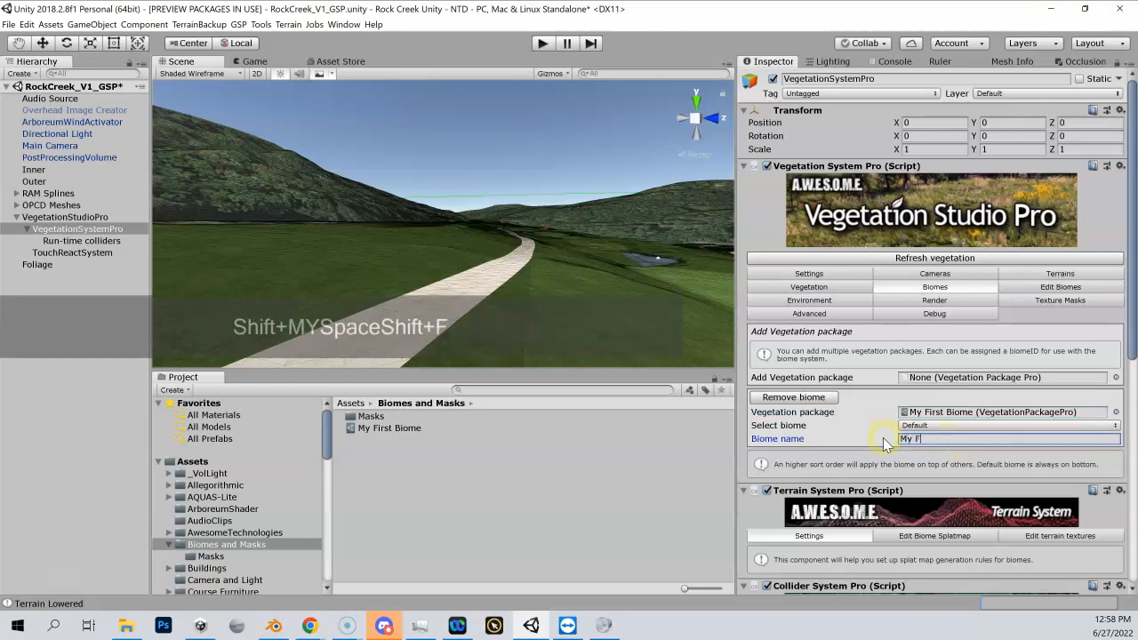
text(irst Biome)
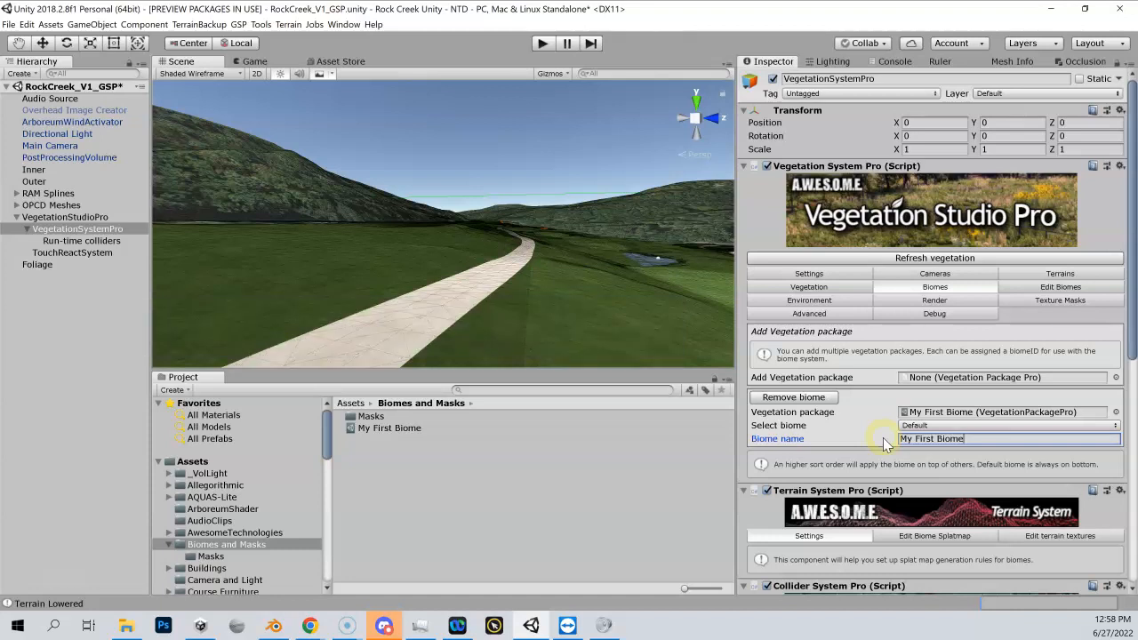
click(883, 438)
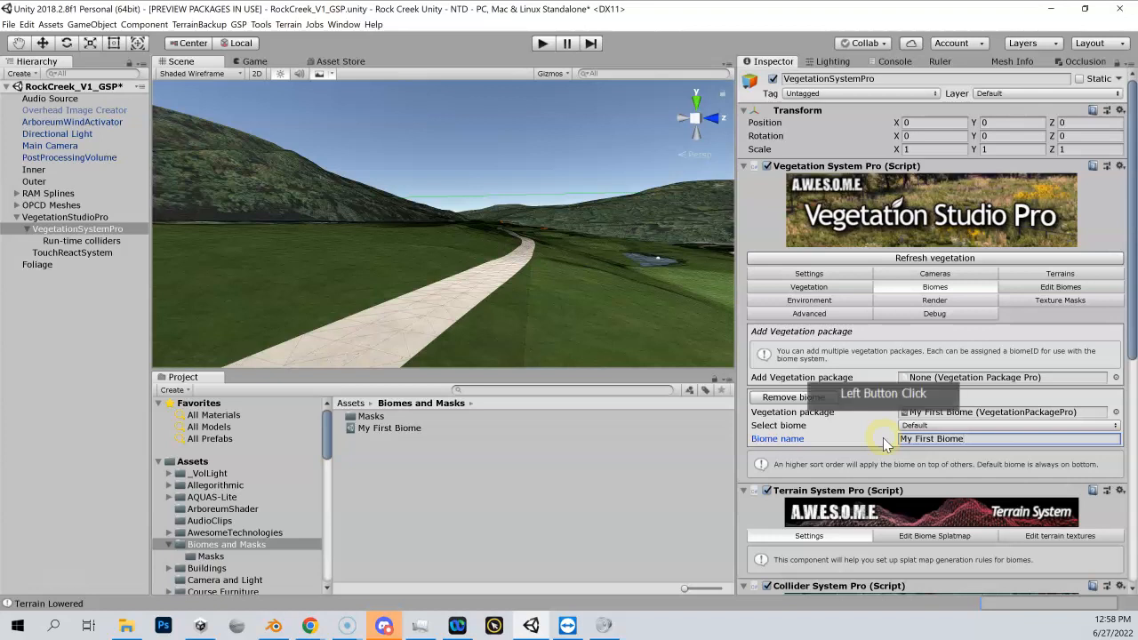
click(874, 439)
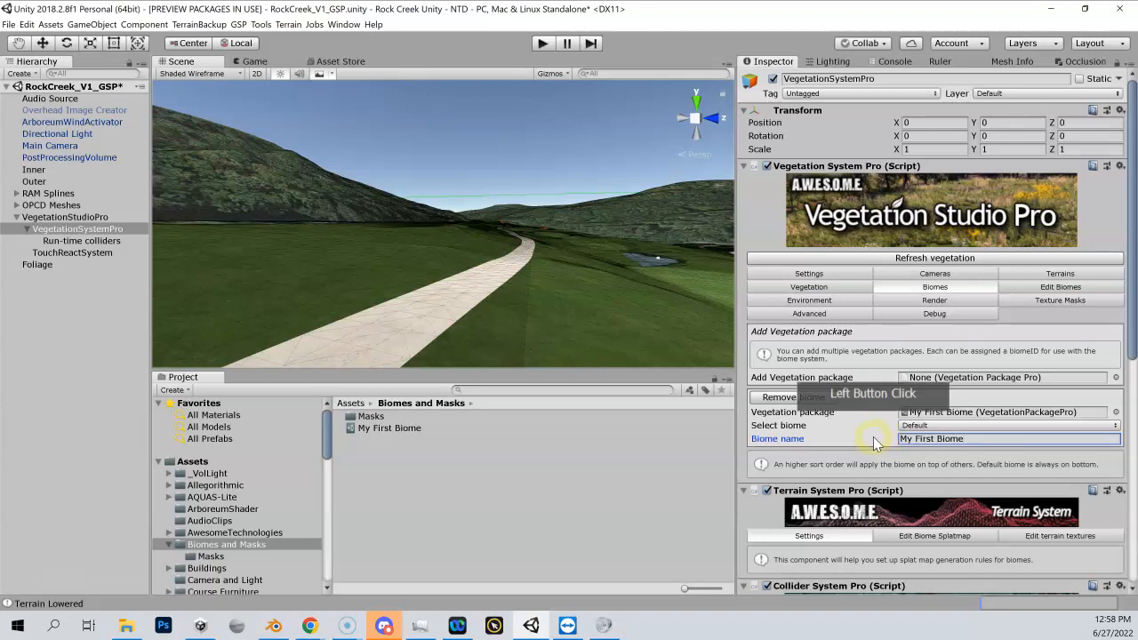
- Open biome editing for VegetationSystemPro with My First Biome as the selected vegetation package
click(1033, 291)
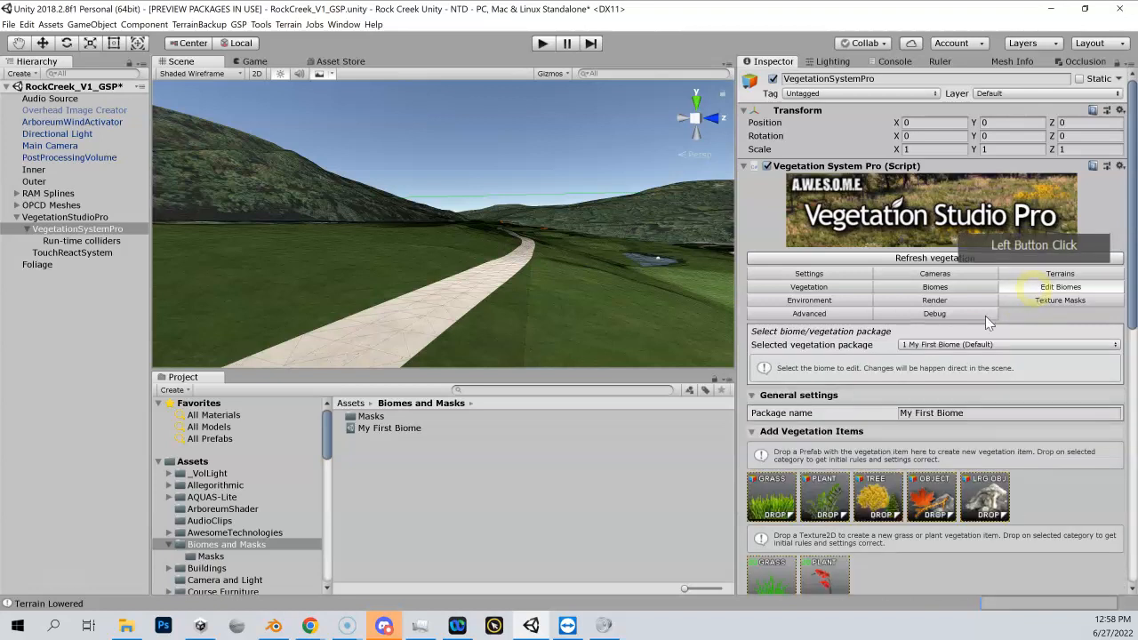
click(967, 346)
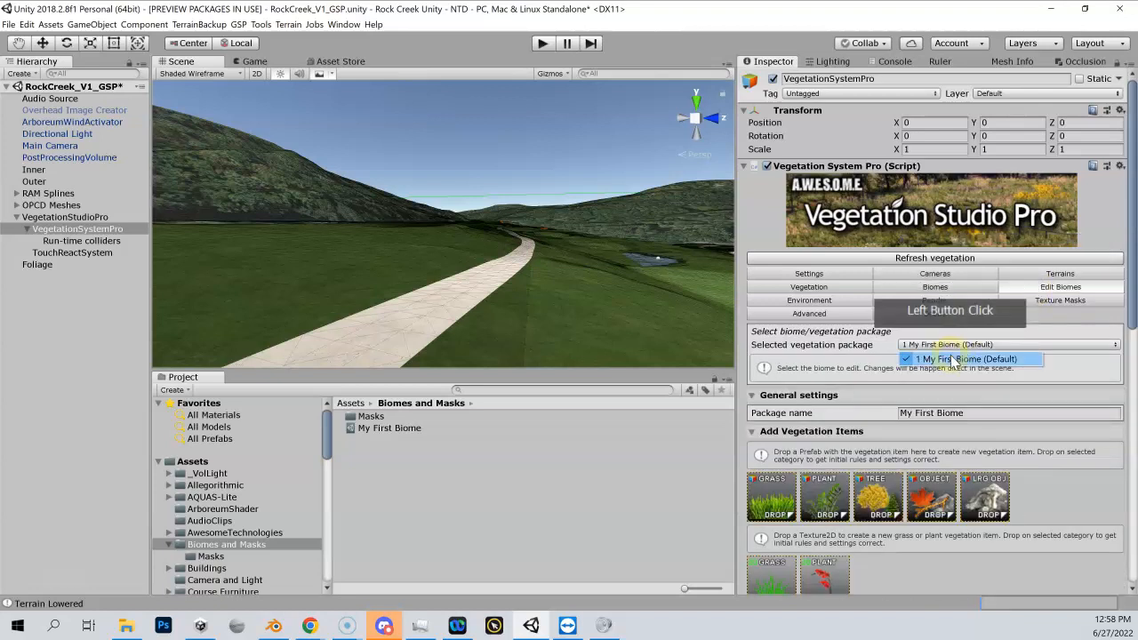
click(1002, 361)
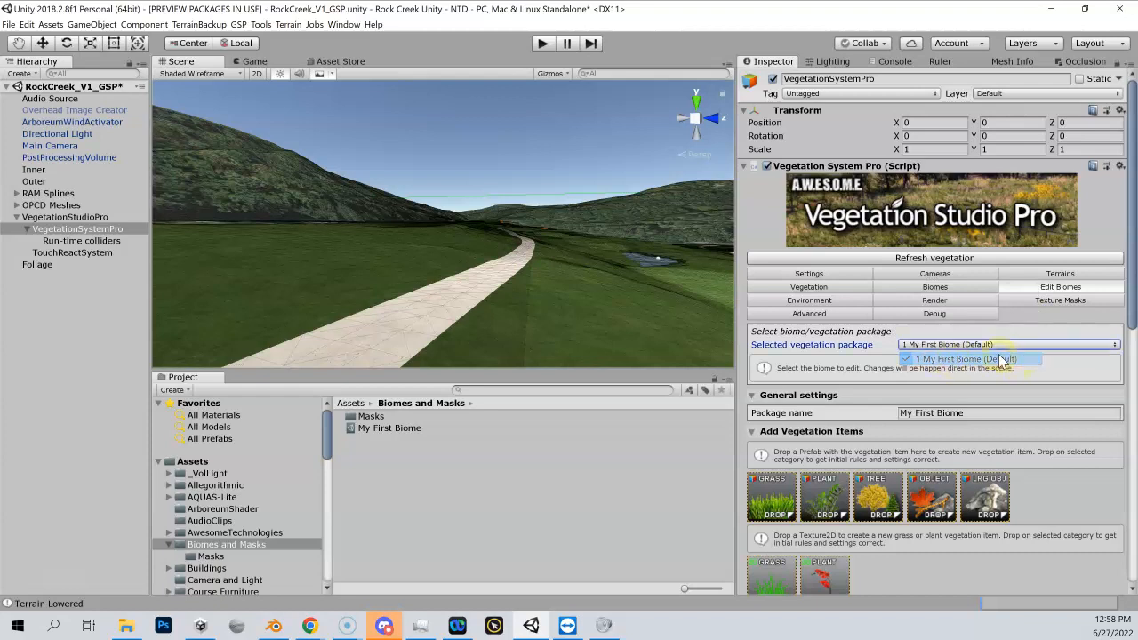
scroll(843, 382, down, 5)
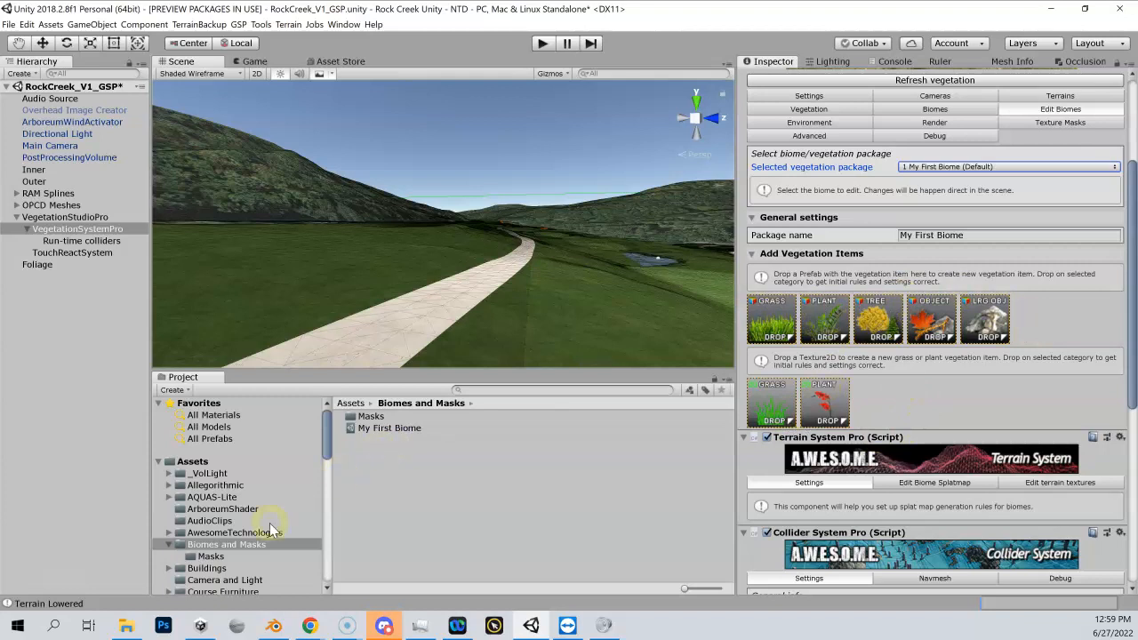
- Add the Broadleaf_Desktop prefab from Assets/Trees/Broadleaf to My First Biome as a tree vegetation item
scroll(260, 509, down, 5)
scroll(260, 509, down, 10)
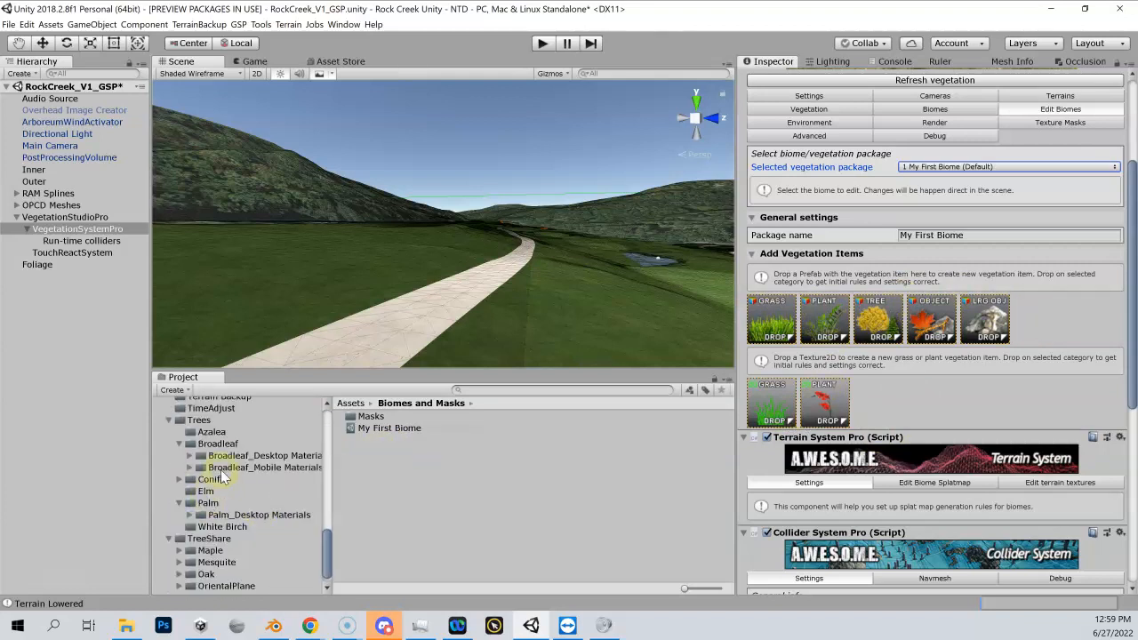
click(200, 421)
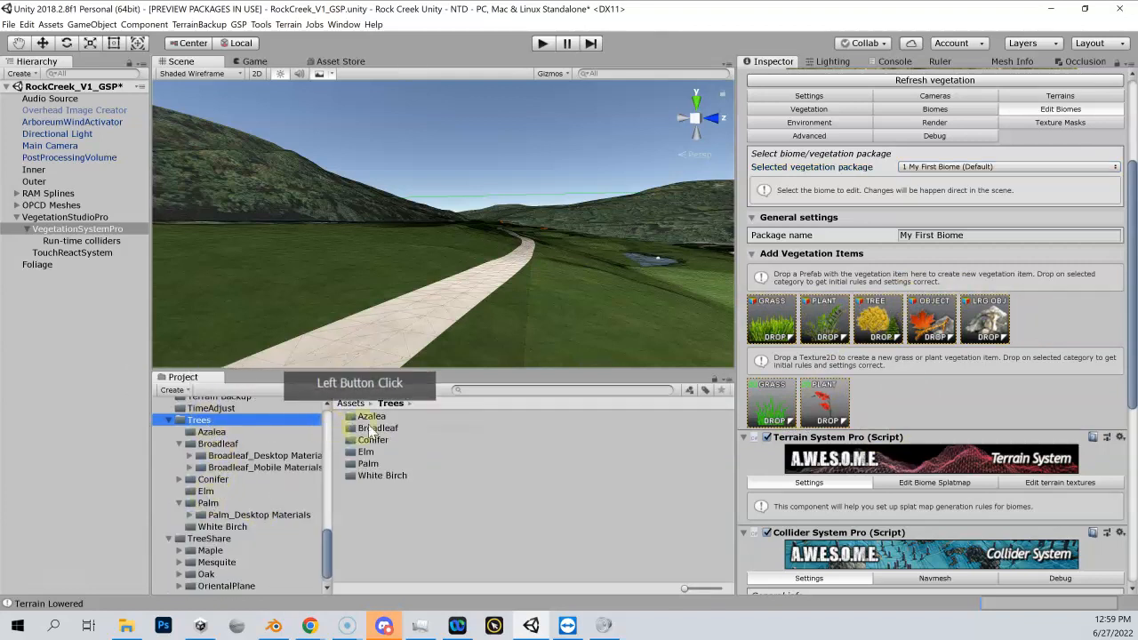
double_click(378, 428)
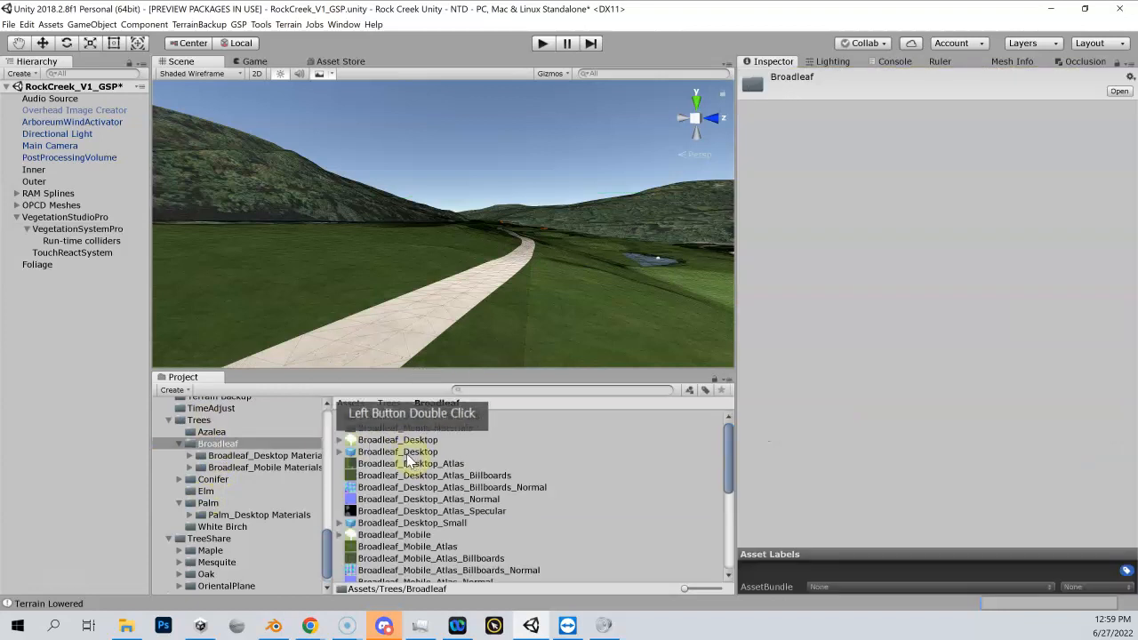
click(407, 453)
click(409, 454)
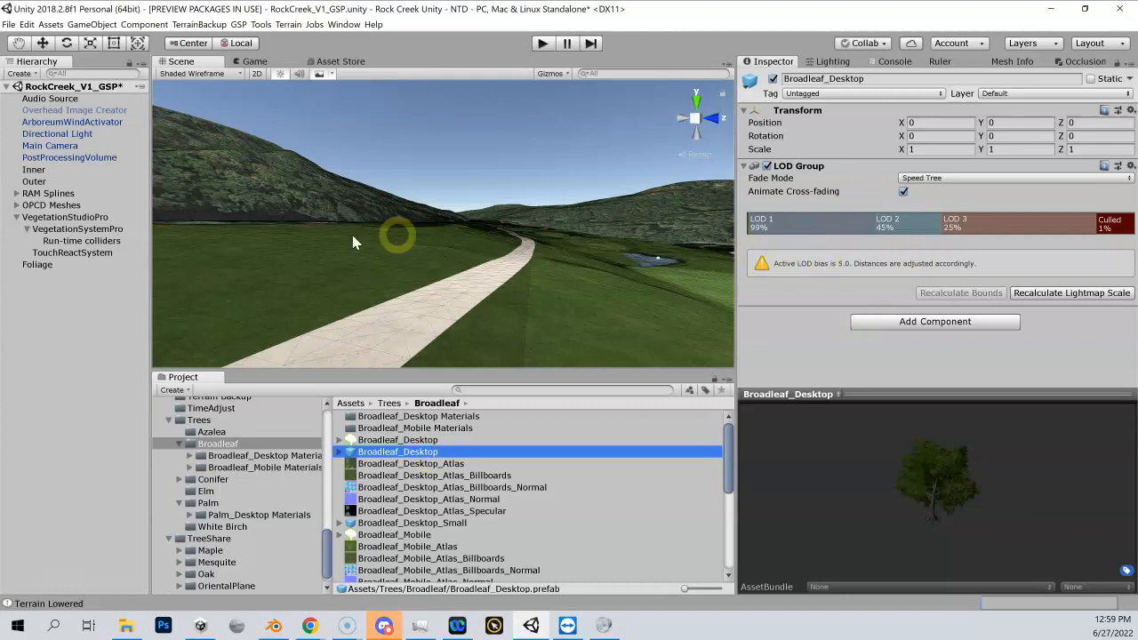
click(67, 229)
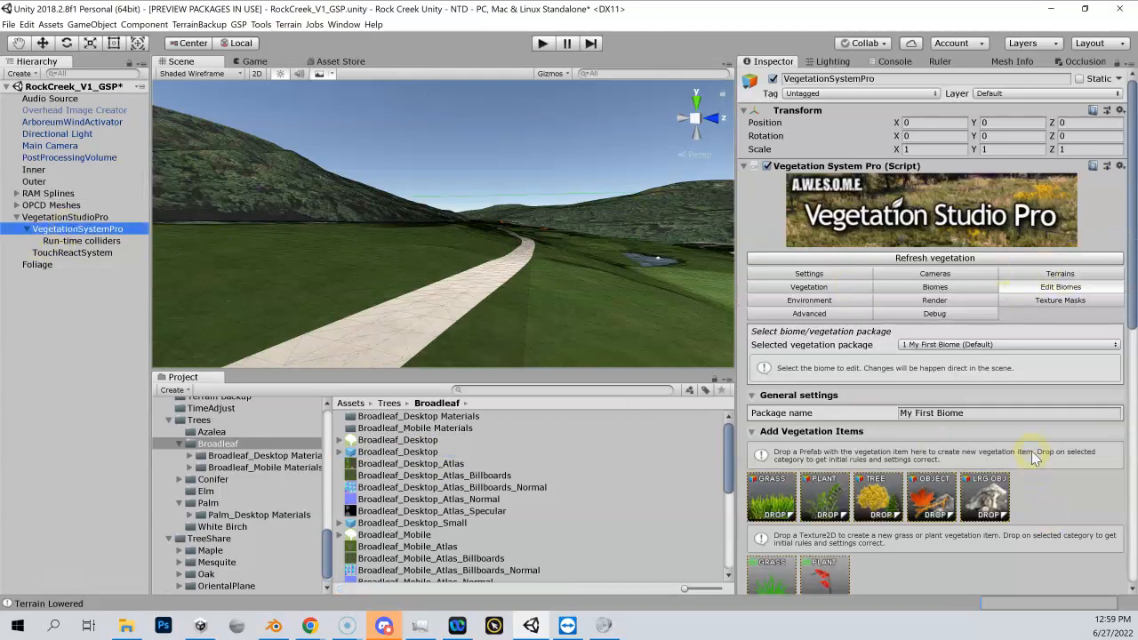
scroll(1019, 345, down, 2)
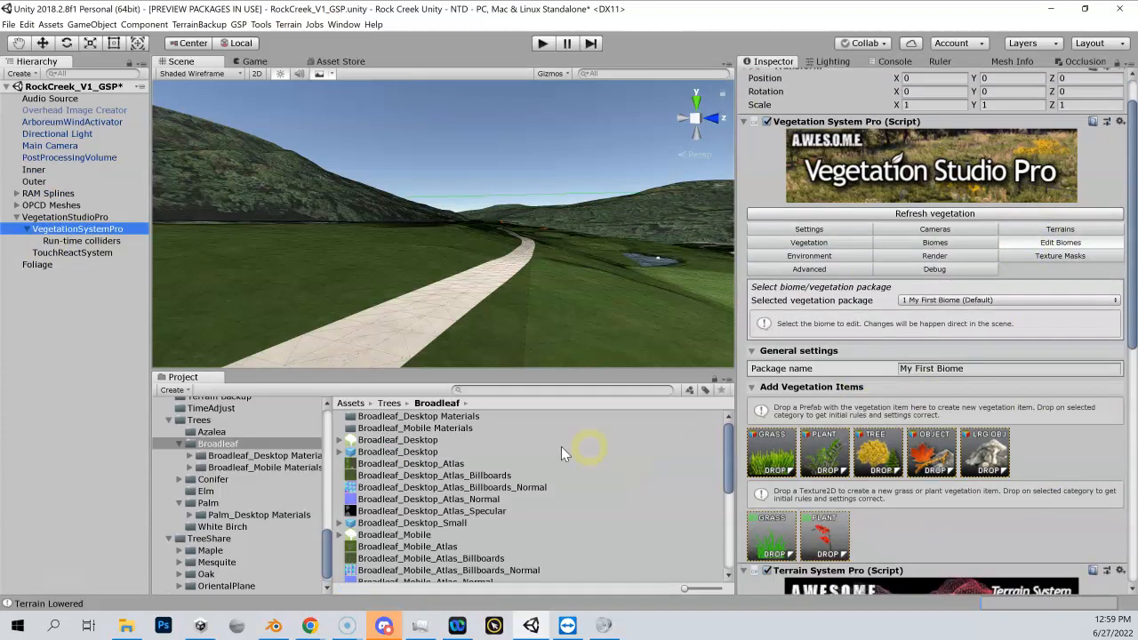
drag(389, 453, 879, 450)
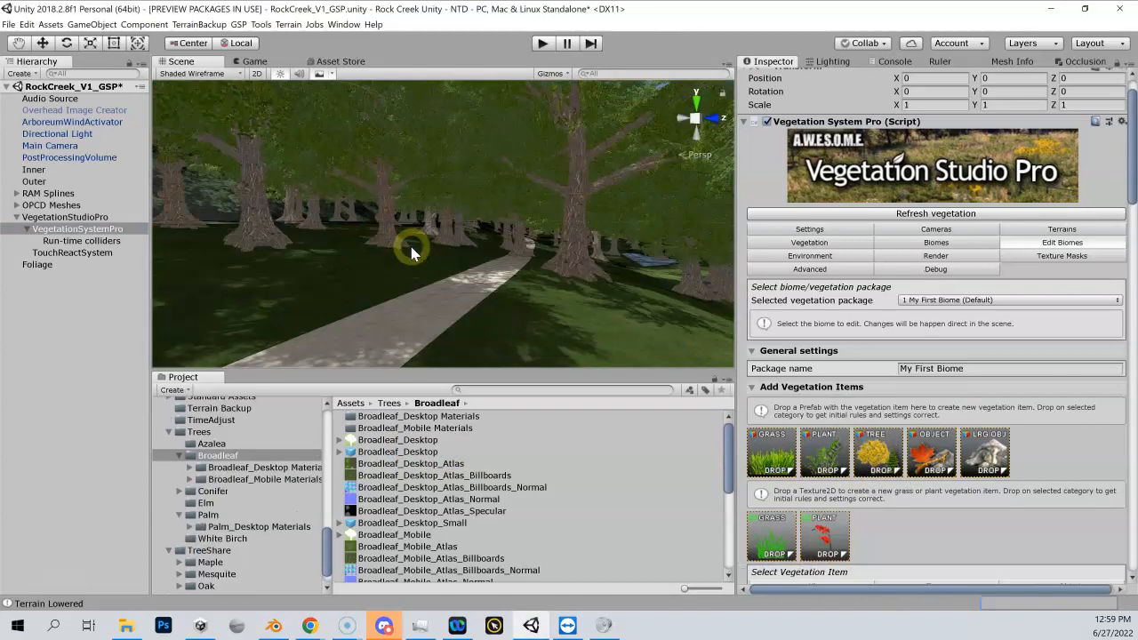
- Change the biome type of the My First Biome package to Biome 1
mouse_move(380, 247)
right_down()
mouse_move(436, 271)
mouse_move(529, 266)
mouse_move(646, 287)
mouse_move(729, 276)
mouse_move(661, 279)
mouse_move(696, 338)
mouse_move(605, 334)
mouse_move(628, 403)
mouse_move(653, 411)
mouse_move(539, 294)
mouse_move(453, 310)
mouse_move(386, 259)
right_up()
key(shift+e)
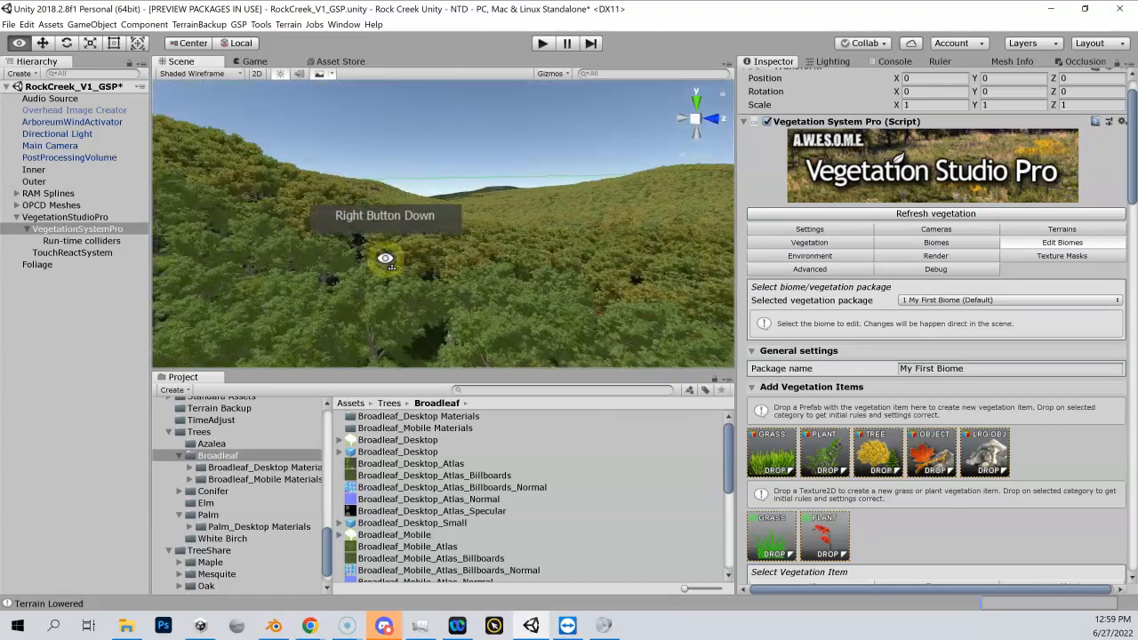
right_drag(385, 259, 416, 257)
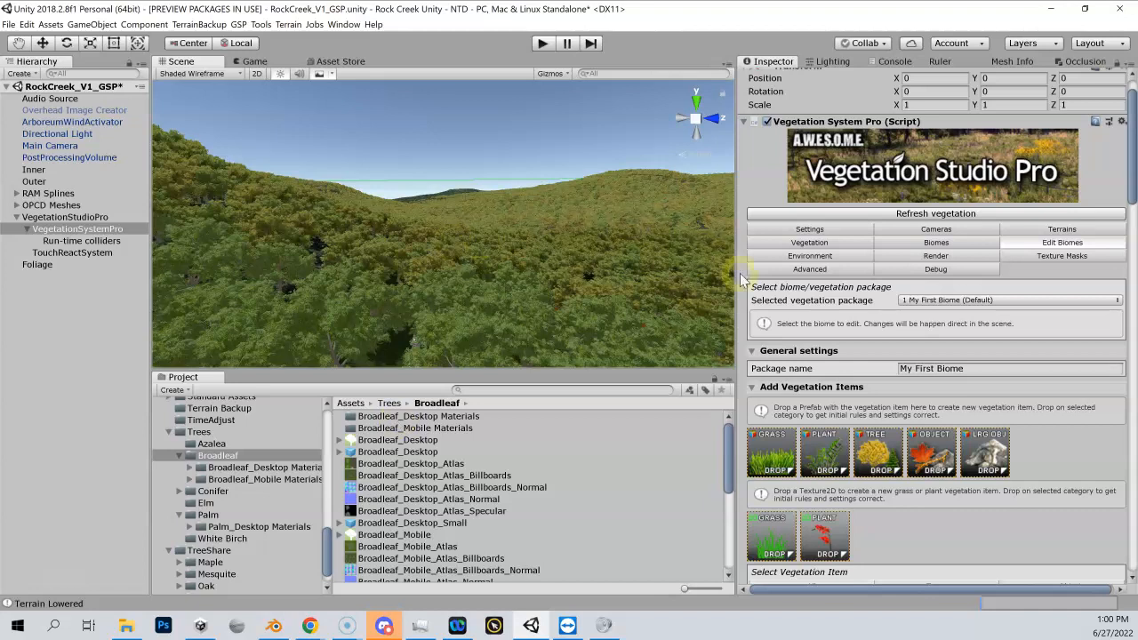
click(950, 239)
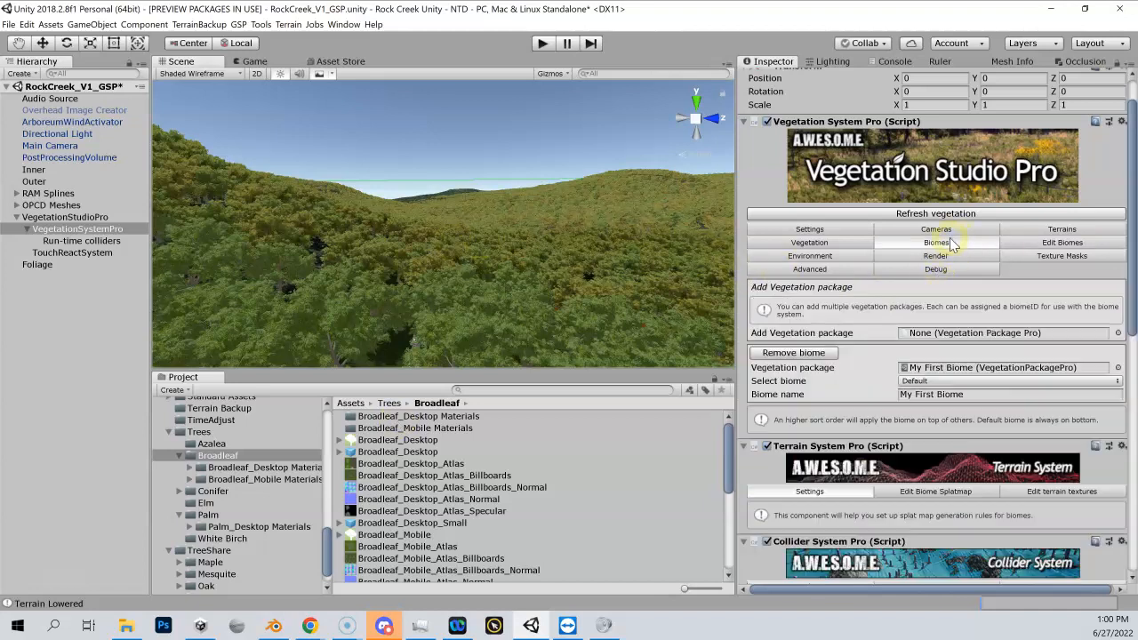
click(931, 383)
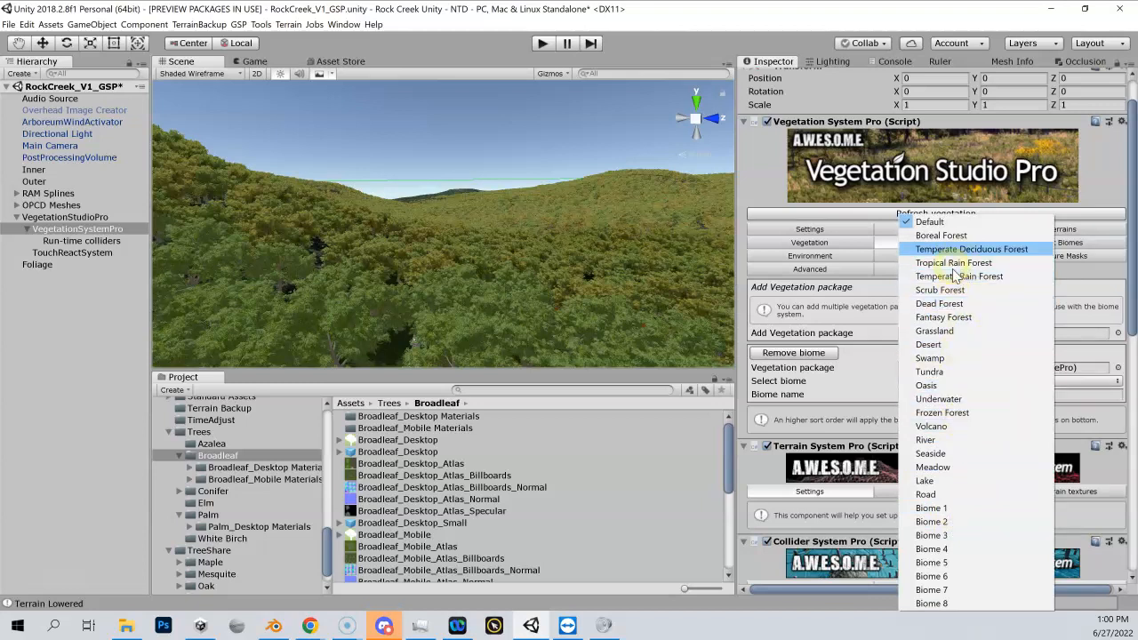
click(964, 506)
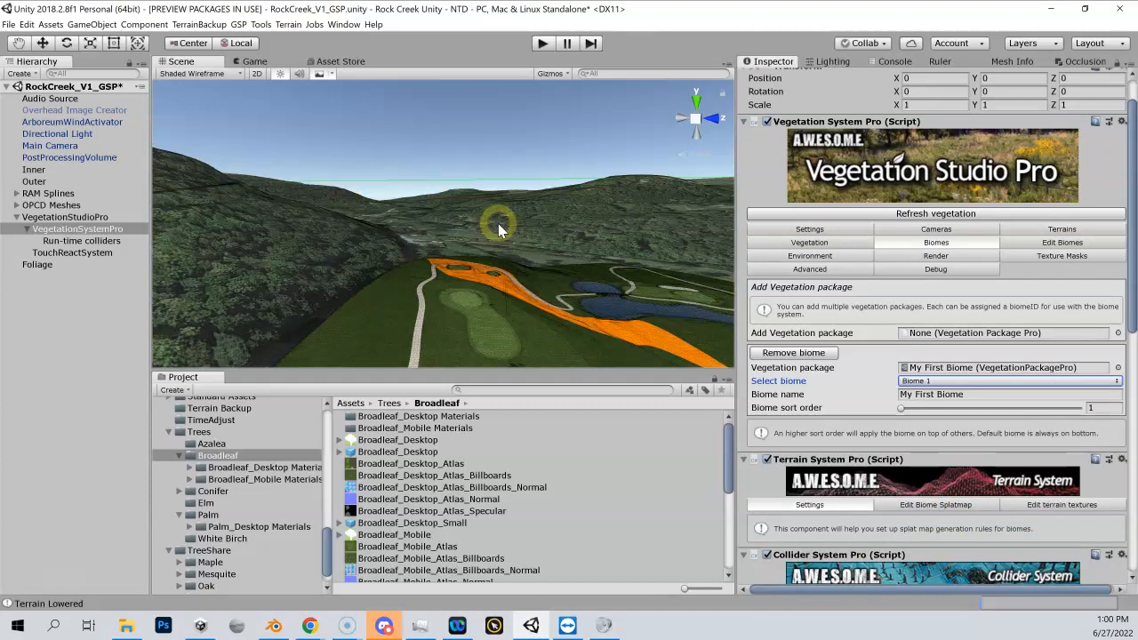
right_drag(469, 211, 411, 201)
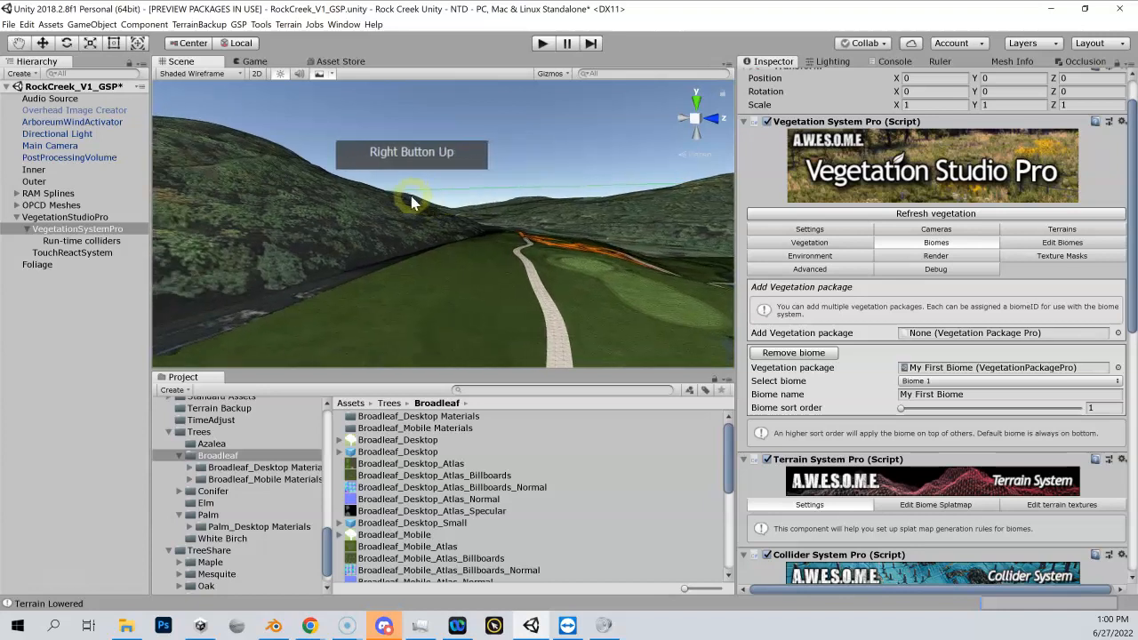